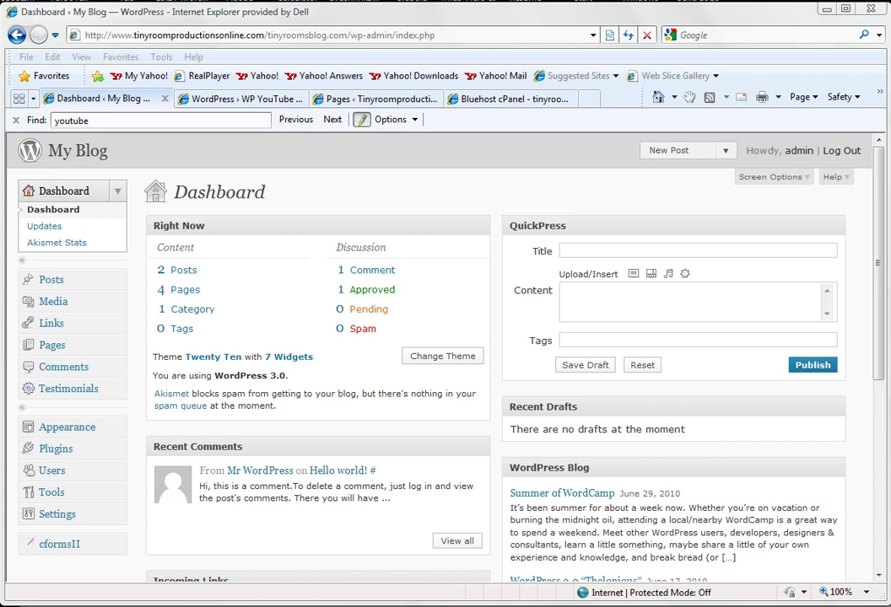
On the Google homepage tab, search for 'google keyword tool'
left_click(211, 99)
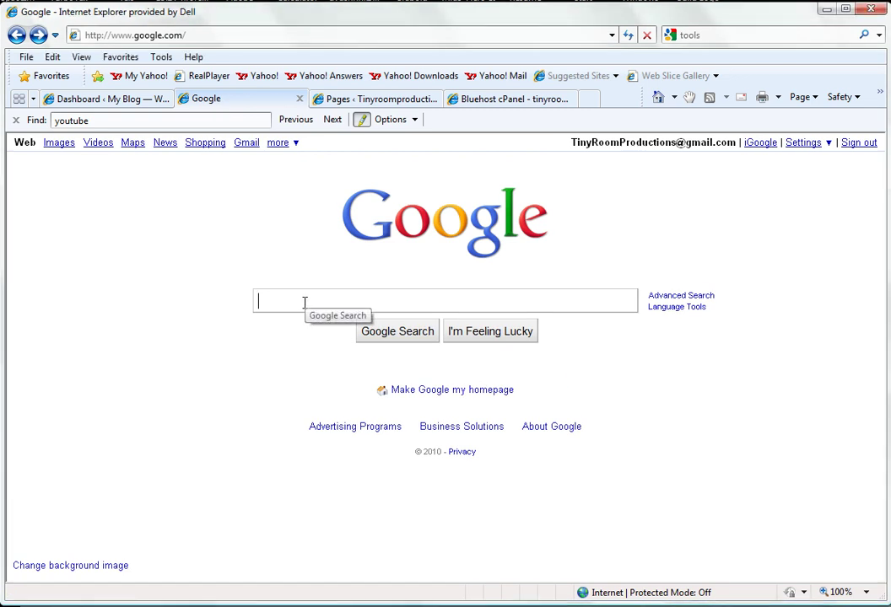
type("google k")
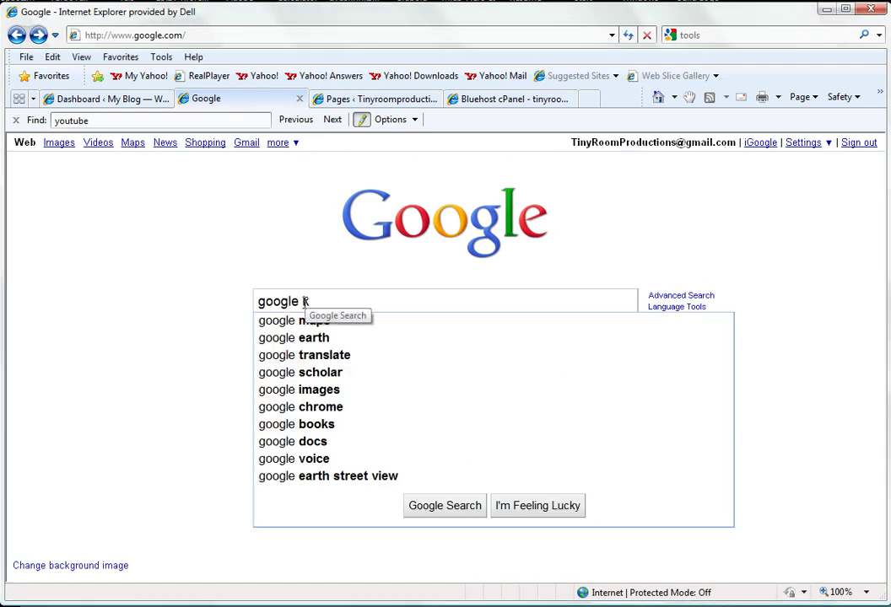
type("eyword tool")
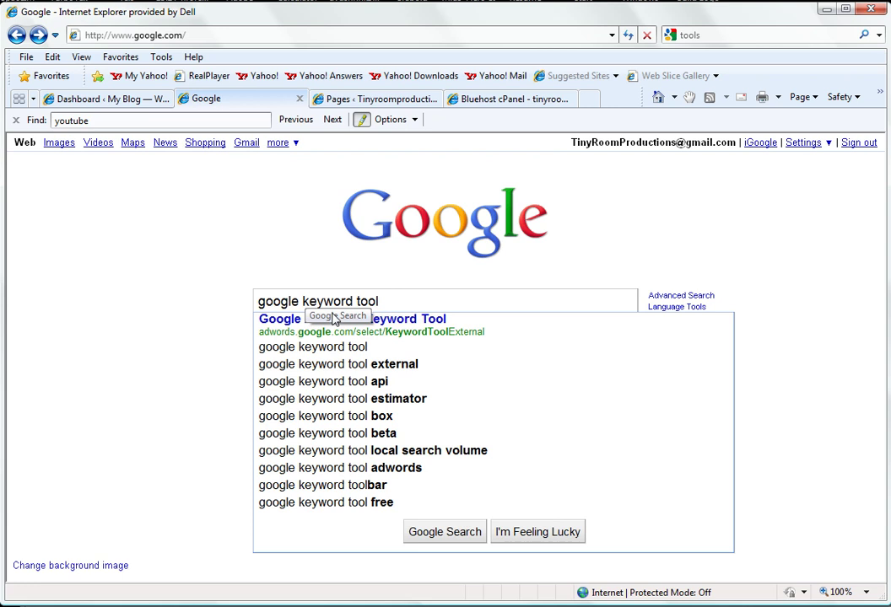
Open the Google AdWords: Keyword Tool suggestion and submit the security check characters
left_click(405, 327)
type("bedr")
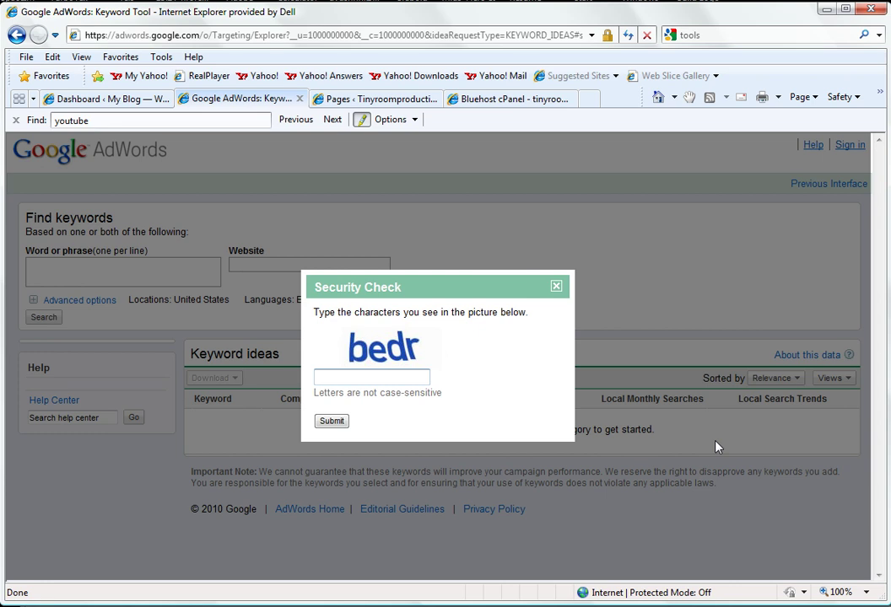
left_click(331, 421)
type("marketing")
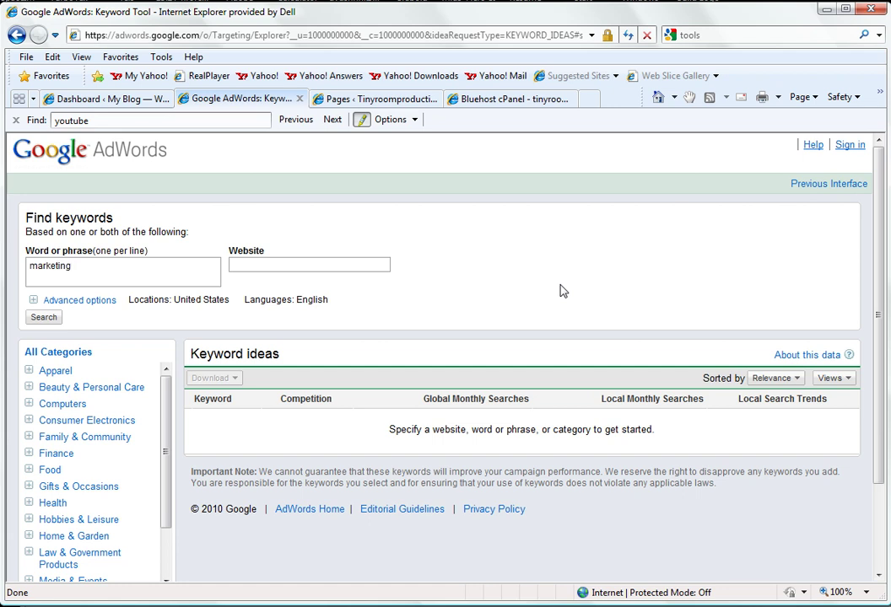
Search keyword ideas for 'marketing', then scroll through the results and back to the top
left_click(43, 319)
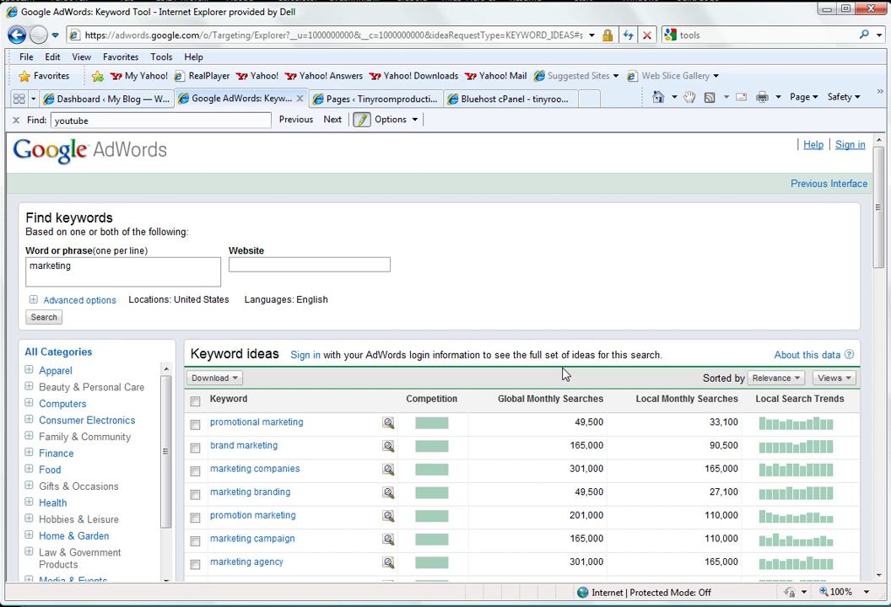
scroll(553, 390, "down", 3)
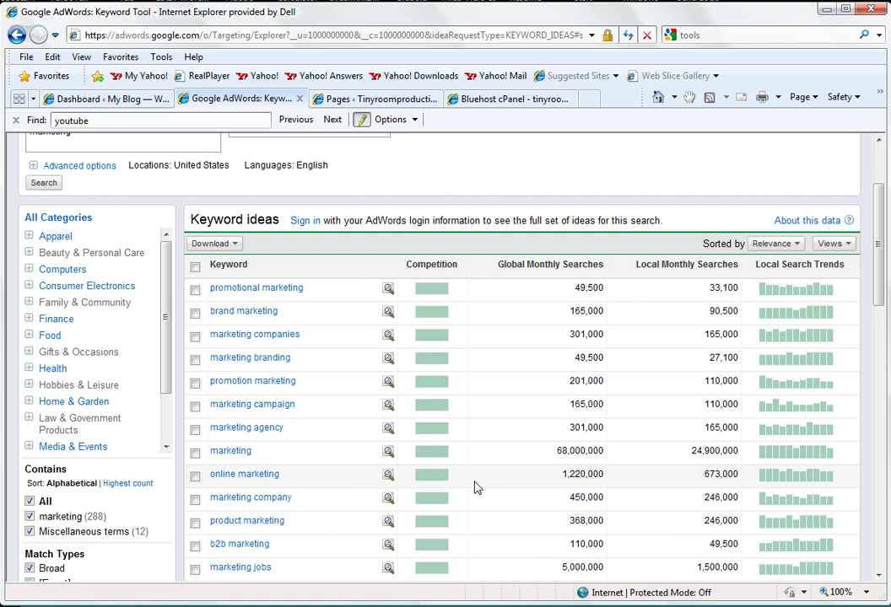
scroll(478, 507, "down", 2)
scroll(477, 507, "down", 1)
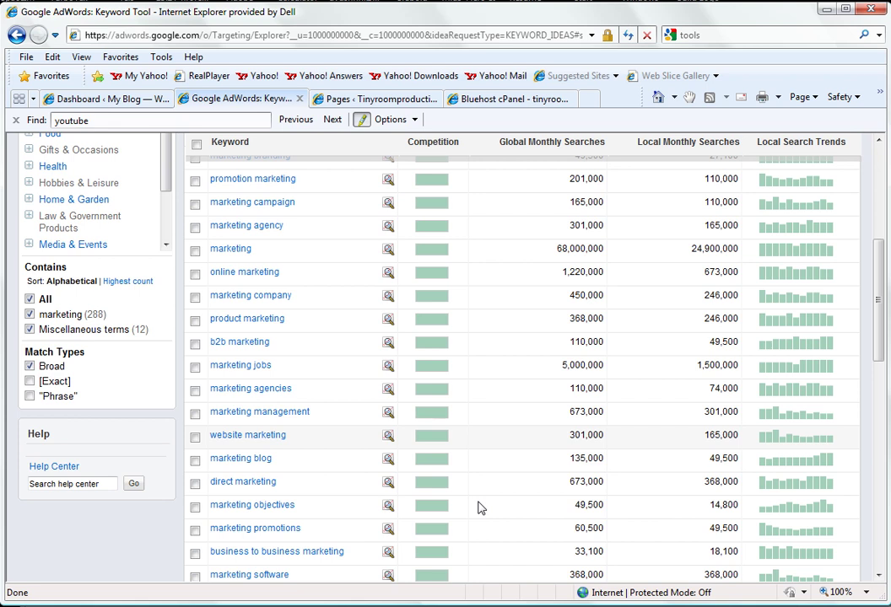
scroll(478, 507, "up", 2)
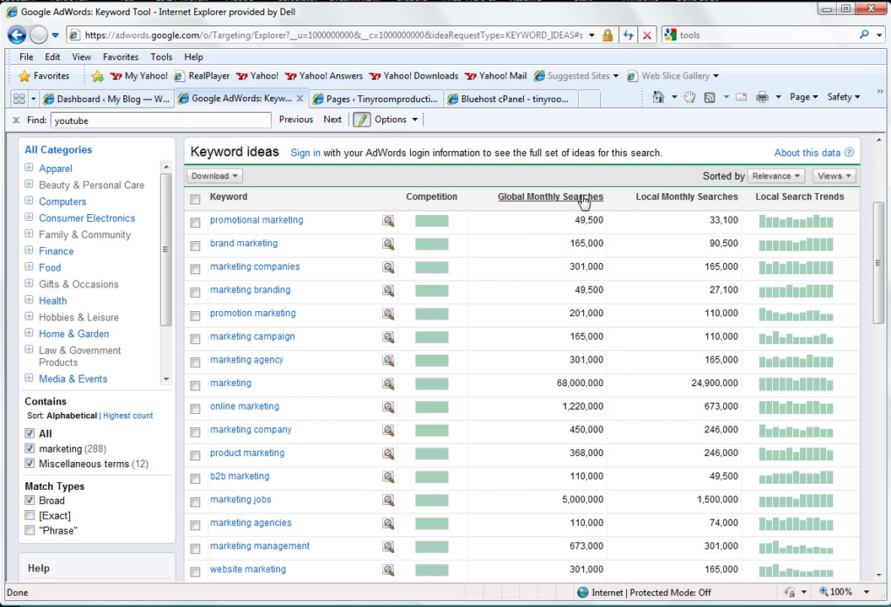
scroll(584, 200, "up", 3)
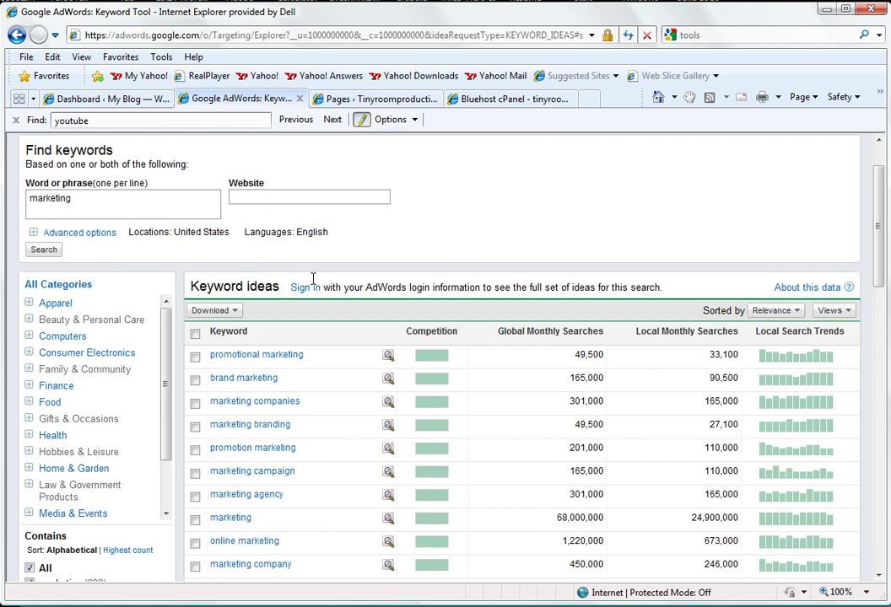
Sign in, set up the AdWords account with Eastern Time, and sign in to it
left_click(312, 289)
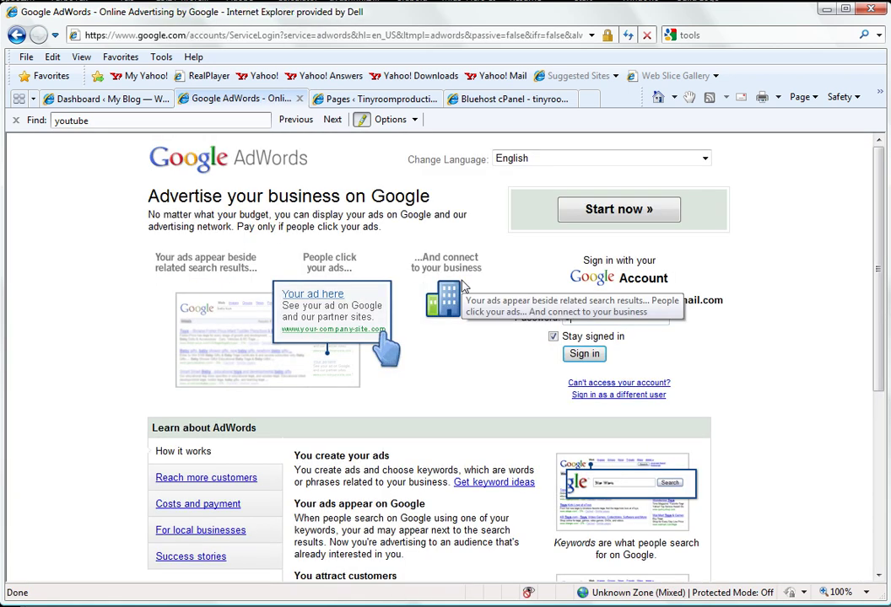
key("Return")
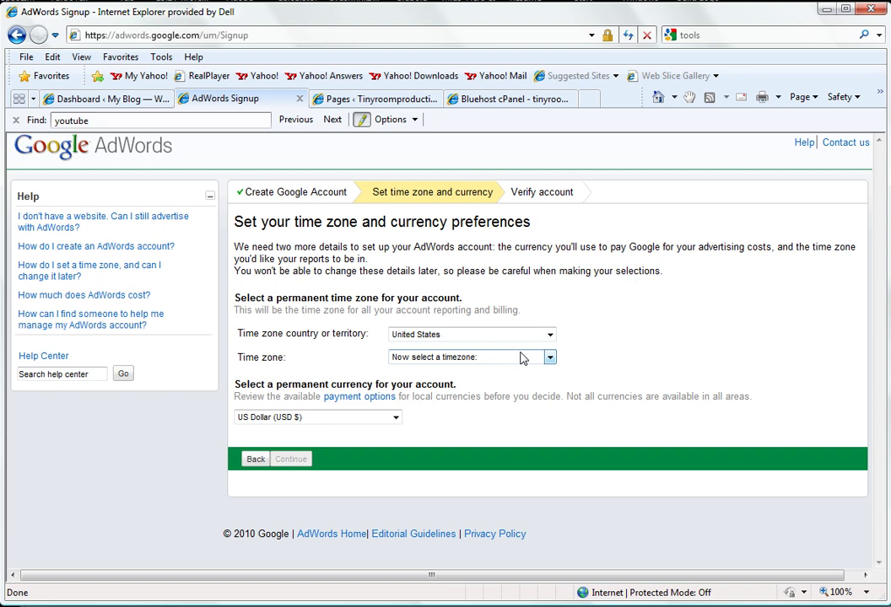
left_click(520, 359)
left_click(511, 453)
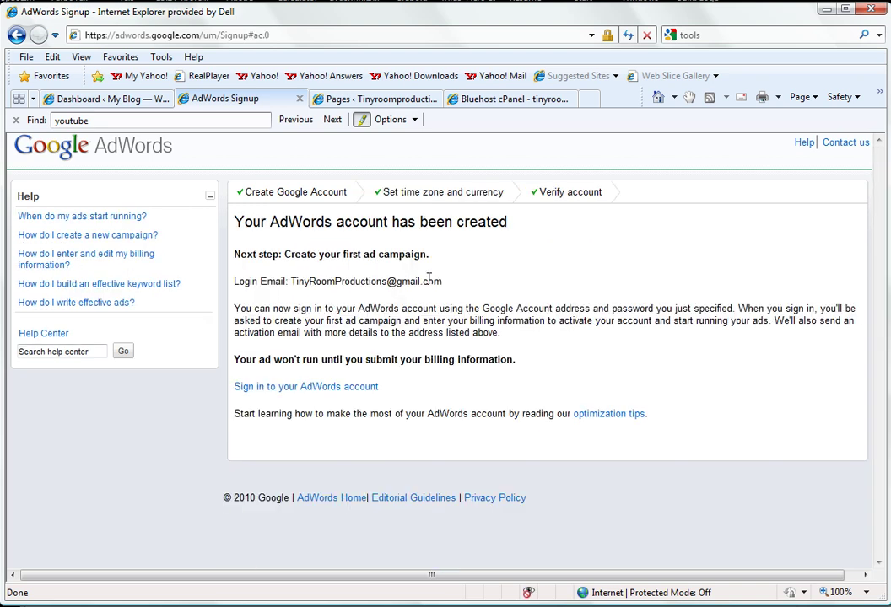
left_click(357, 388)
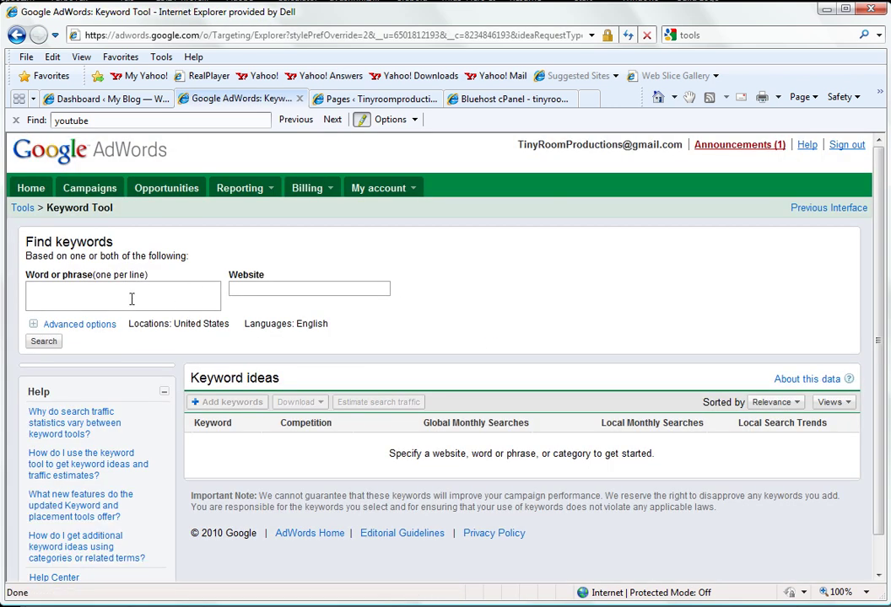
Search keyword ideas for 'marketing' and 'advertising', then scroll through the monthly search volumes
type("marketing")
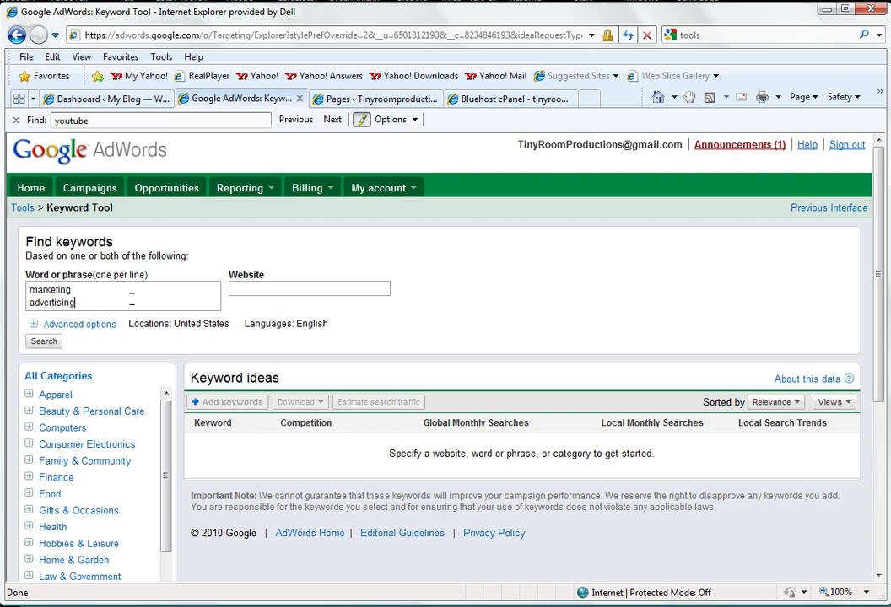
left_click(44, 342)
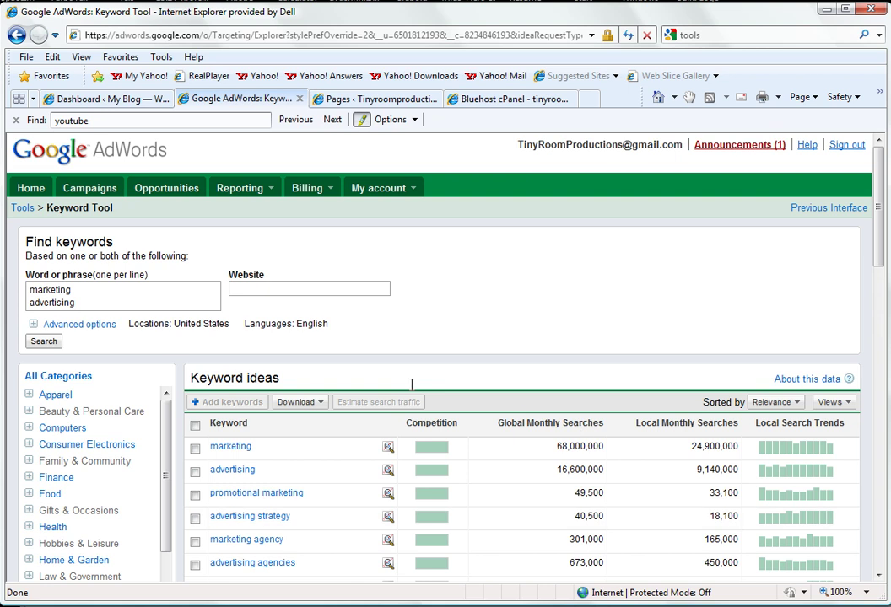
scroll(412, 385, "down", 2)
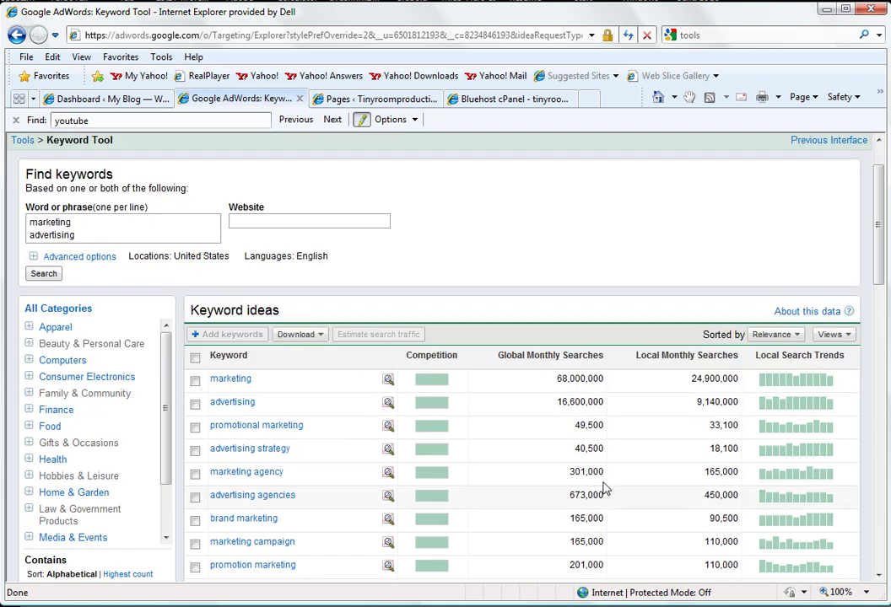
scroll(472, 422, "down", 2)
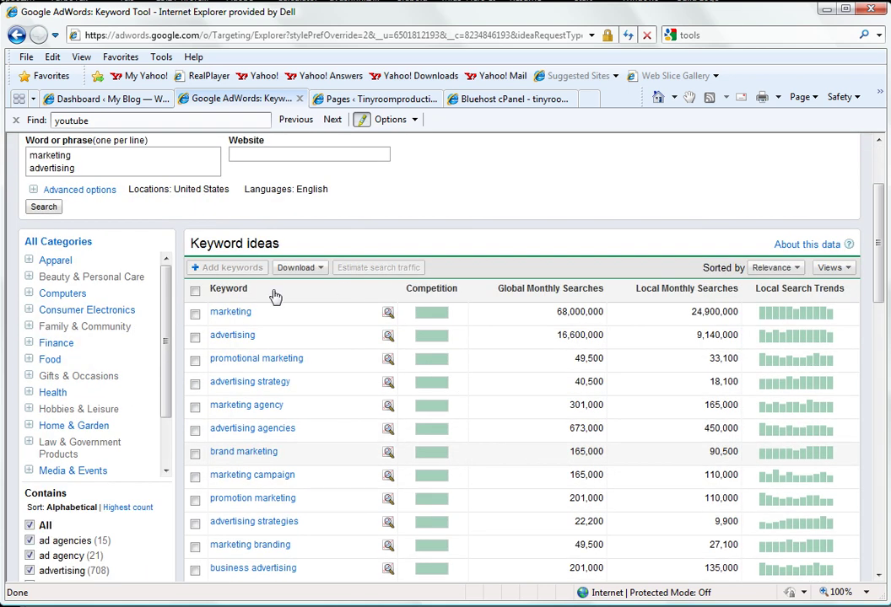
Open 'marketing' in Google Insights and scroll through regional interest and search terms, then back up
left_click(389, 314)
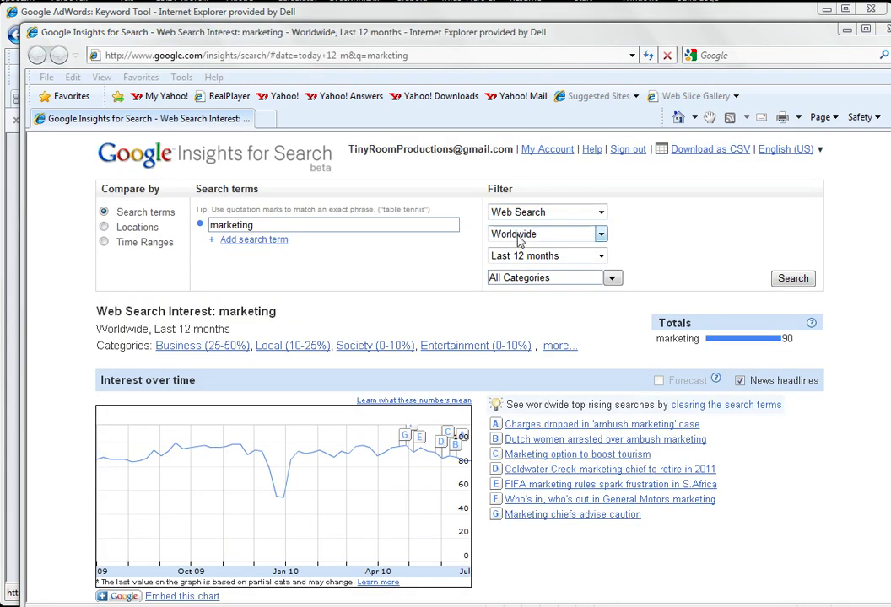
scroll(72, 352, "down", 2)
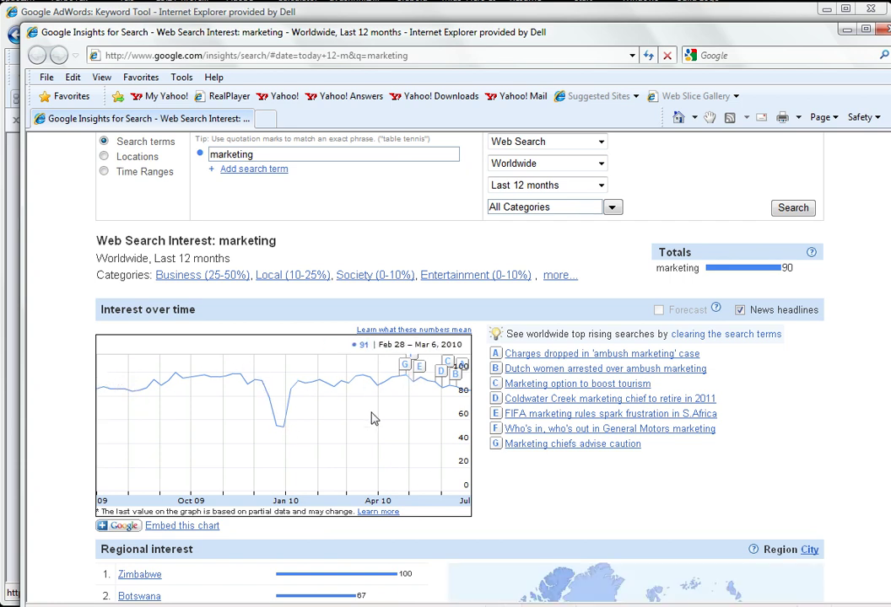
mouse_move(380, 384)
scroll(848, 463, "down", 5)
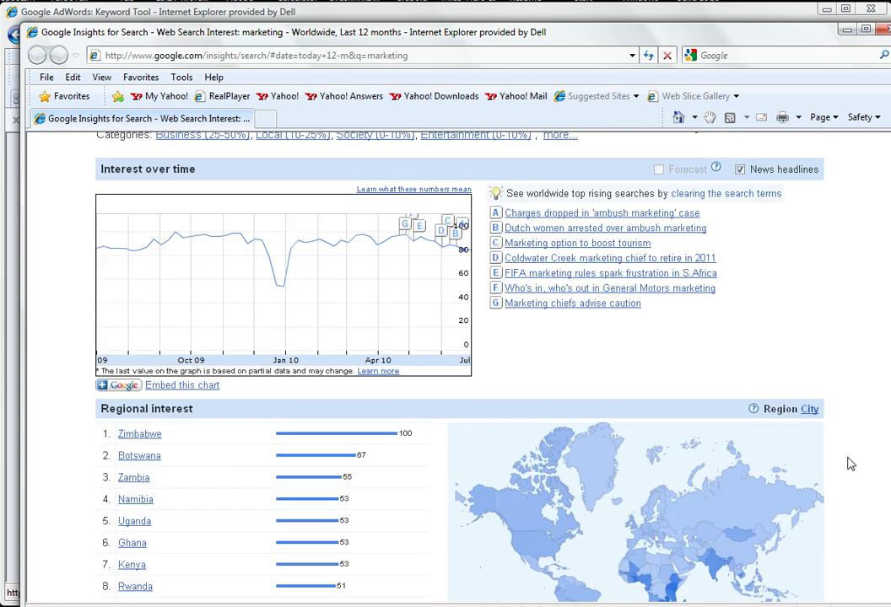
scroll(848, 463, "down", 3)
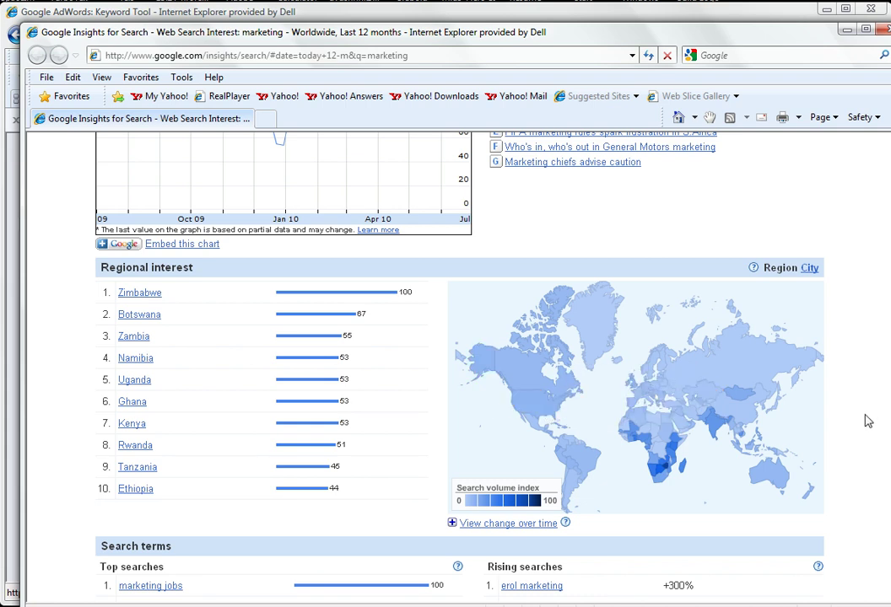
scroll(859, 421, "down", 5)
scroll(852, 412, "down", 2)
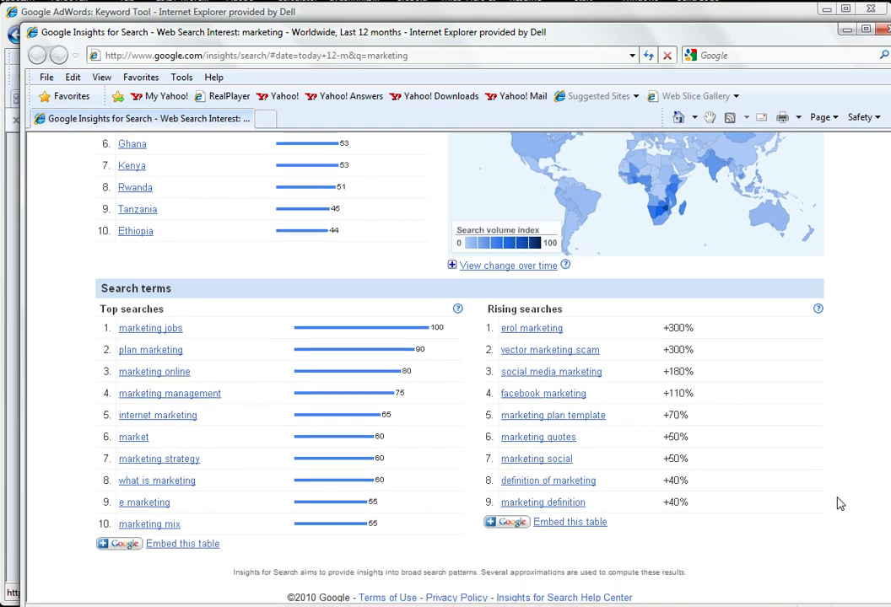
scroll(843, 502, "up", 4)
scroll(834, 497, "up", 3)
scroll(834, 498, "up", 1)
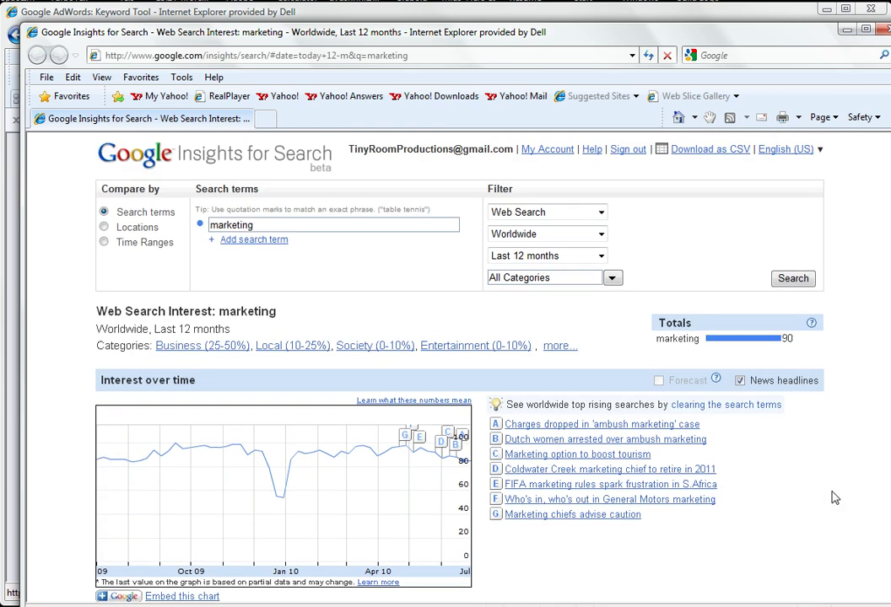
left_click_drag(188, 36, 178, 27)
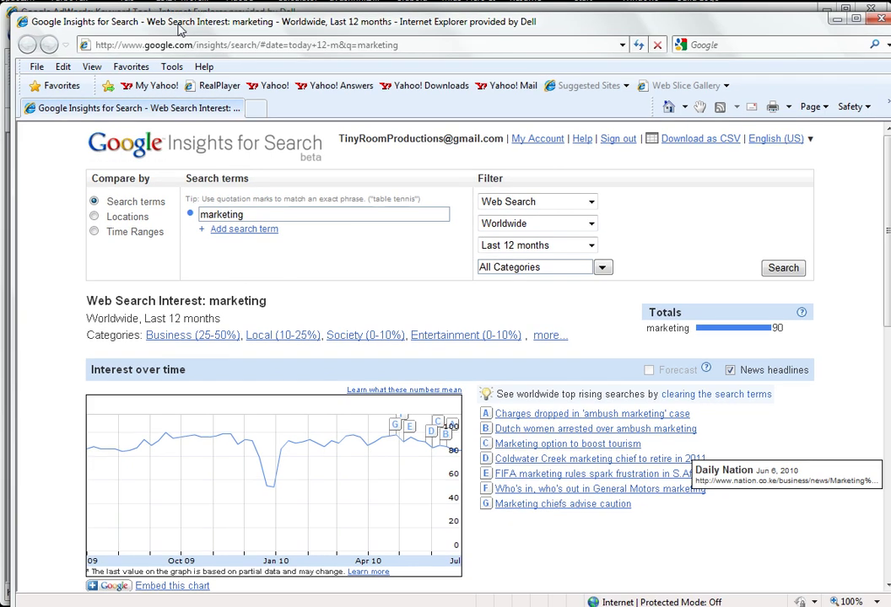
Download the Insights data as CSV and save it under the name 'july report'
left_click(686, 146)
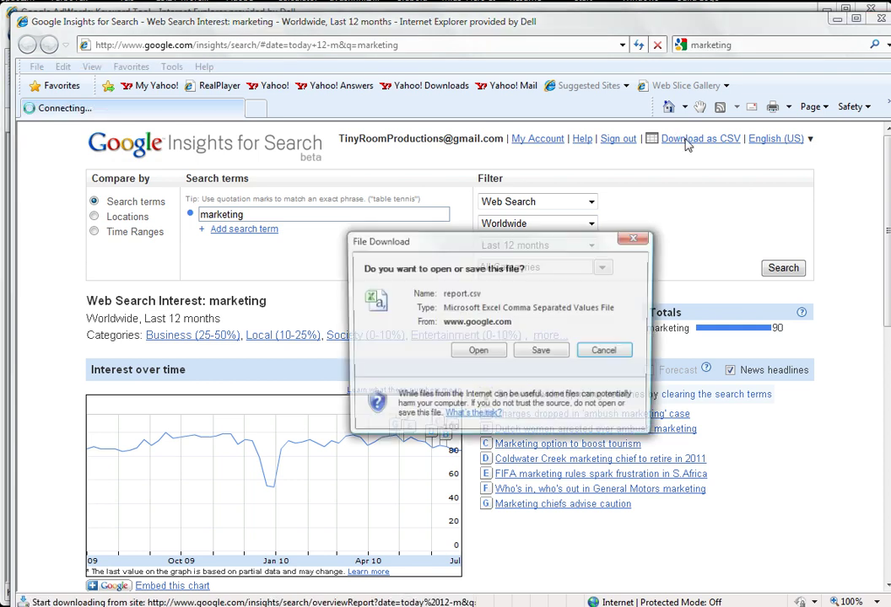
left_click(556, 355)
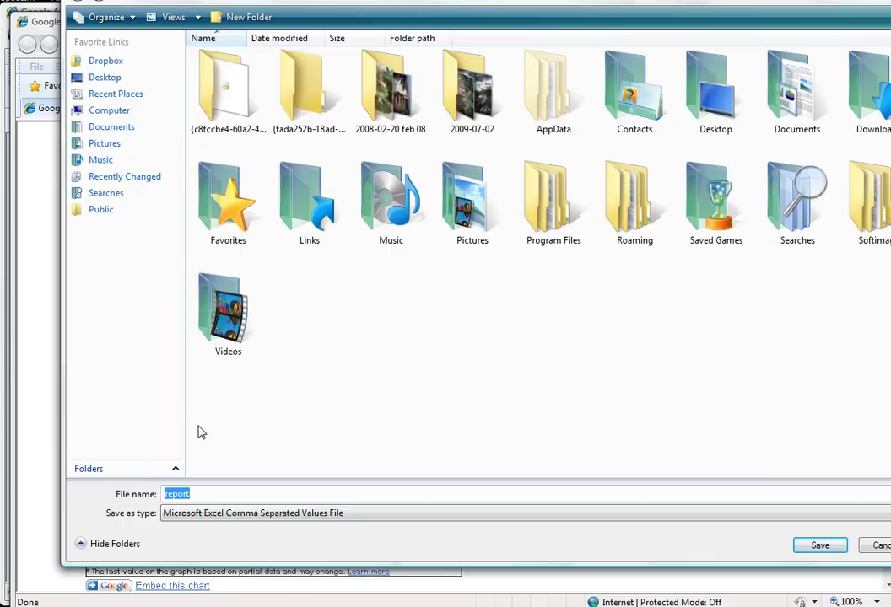
type("july")
left_click(818, 546)
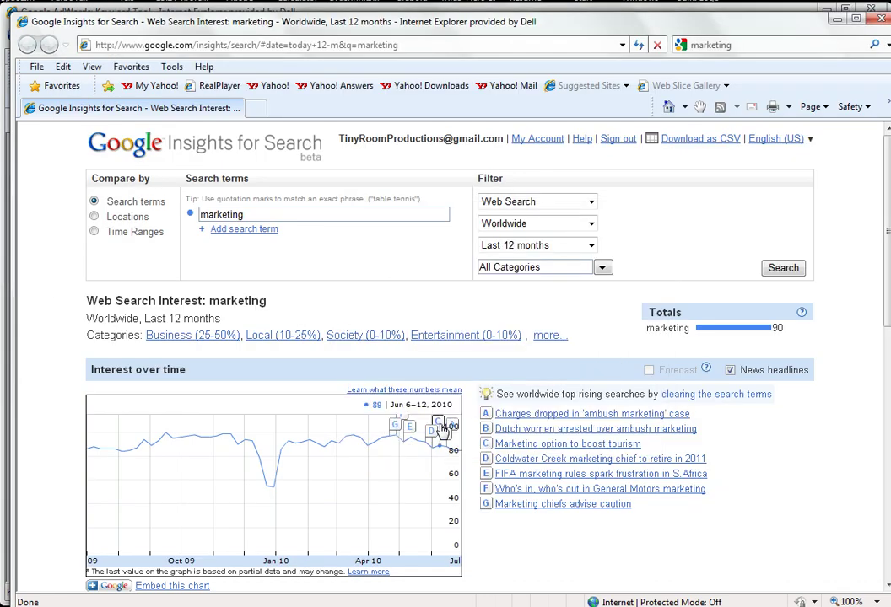
Launch Excel and open 'july report' with Files of type set to All Files
key("super")
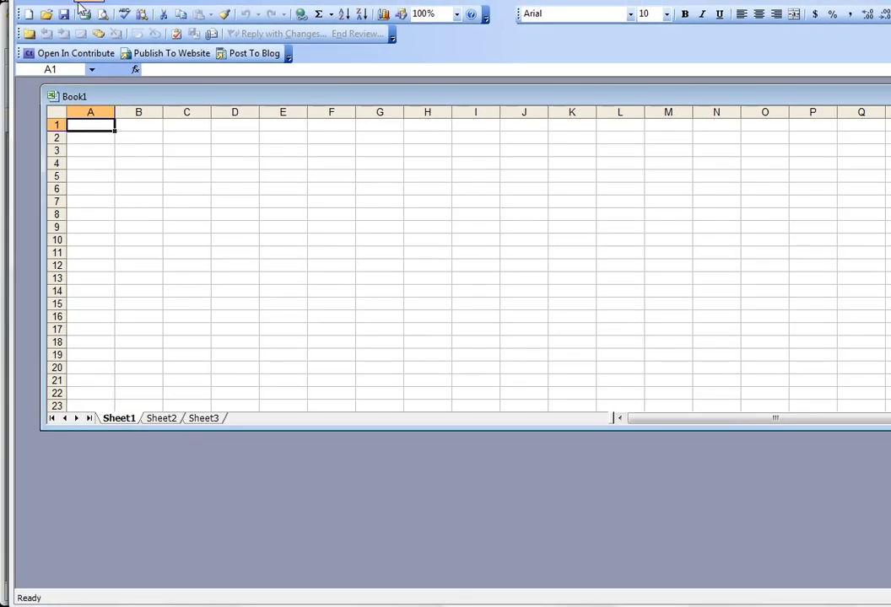
left_click(38, 5)
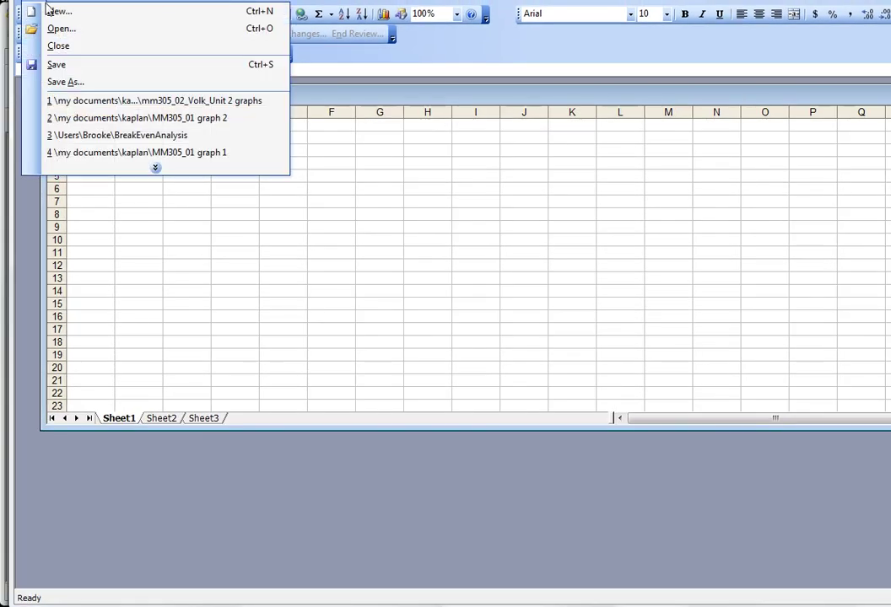
left_click(61, 31)
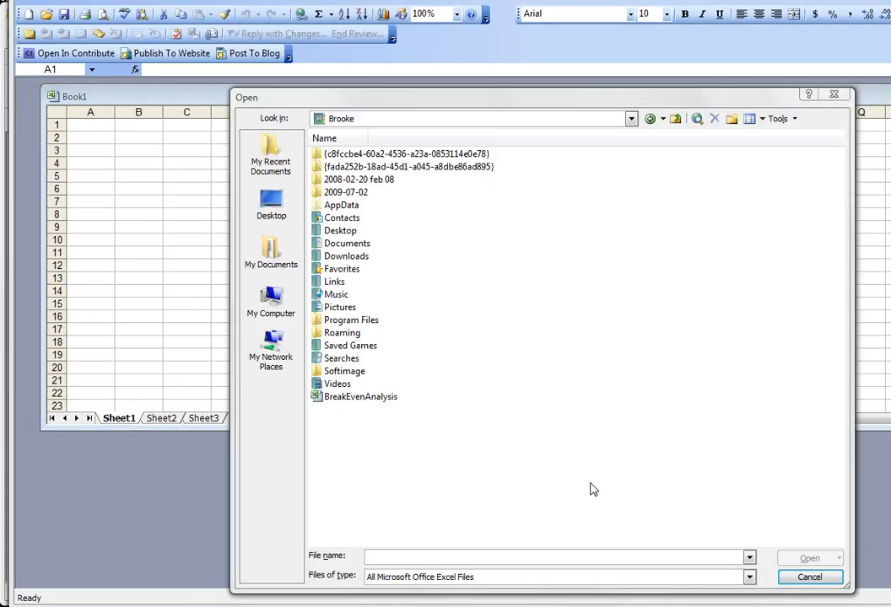
left_click(406, 577)
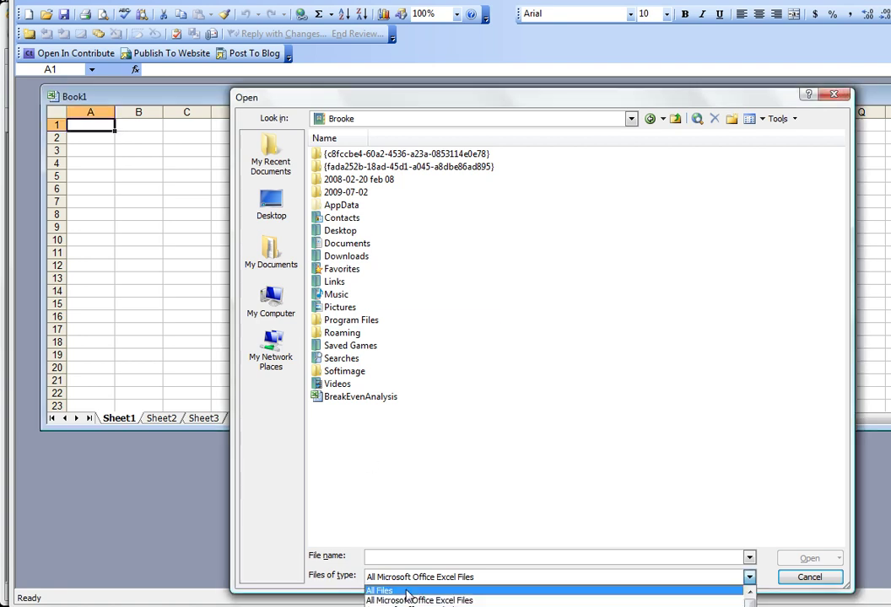
left_click(408, 591)
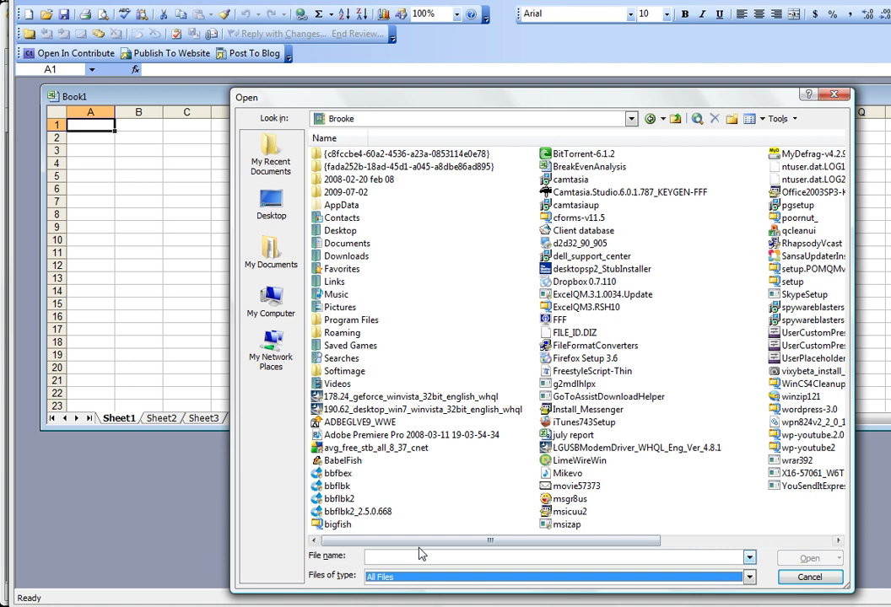
double_click(573, 436)
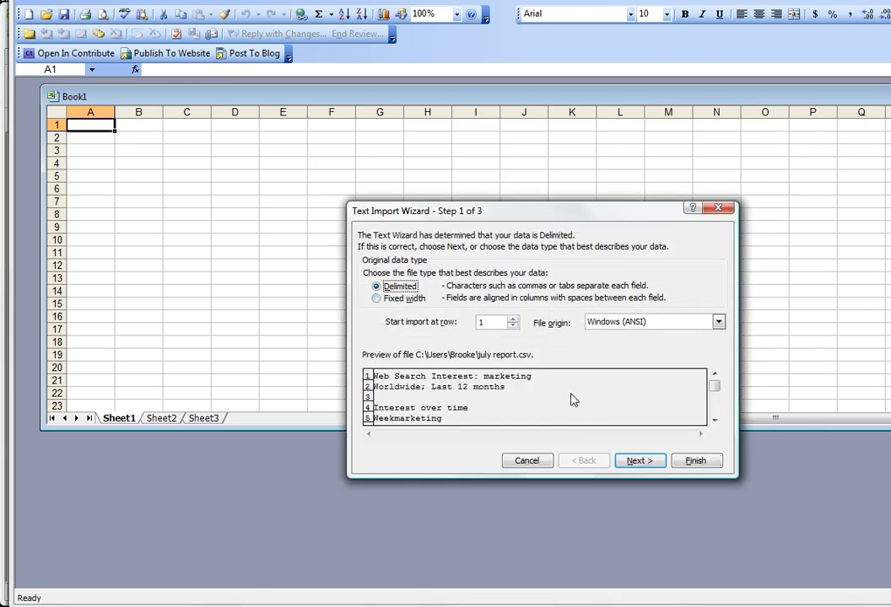
left_click(633, 461)
scroll(348, 323, "down", 15)
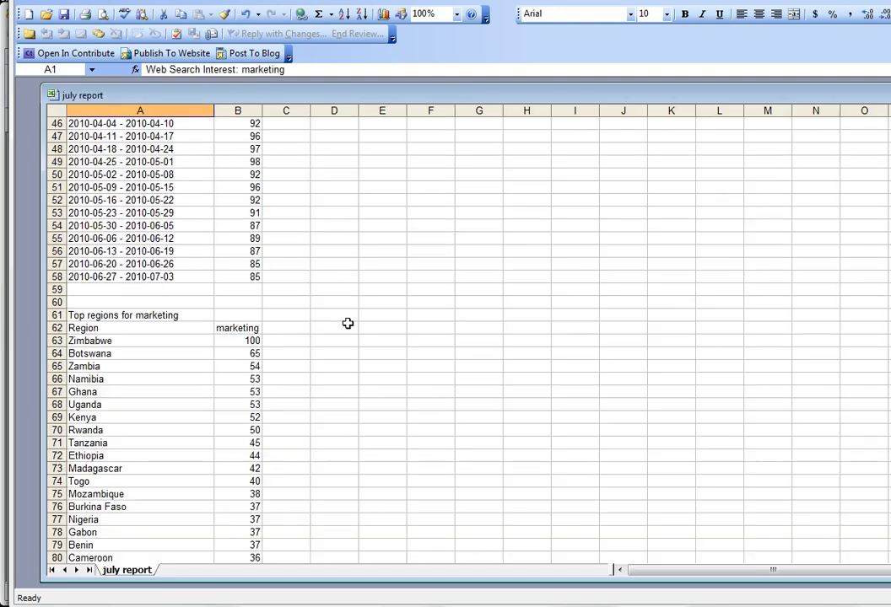
scroll(347, 323, "down", 3)
scroll(348, 323, "down", 5)
scroll(348, 323, "down", 5)
scroll(348, 323, "down", 9)
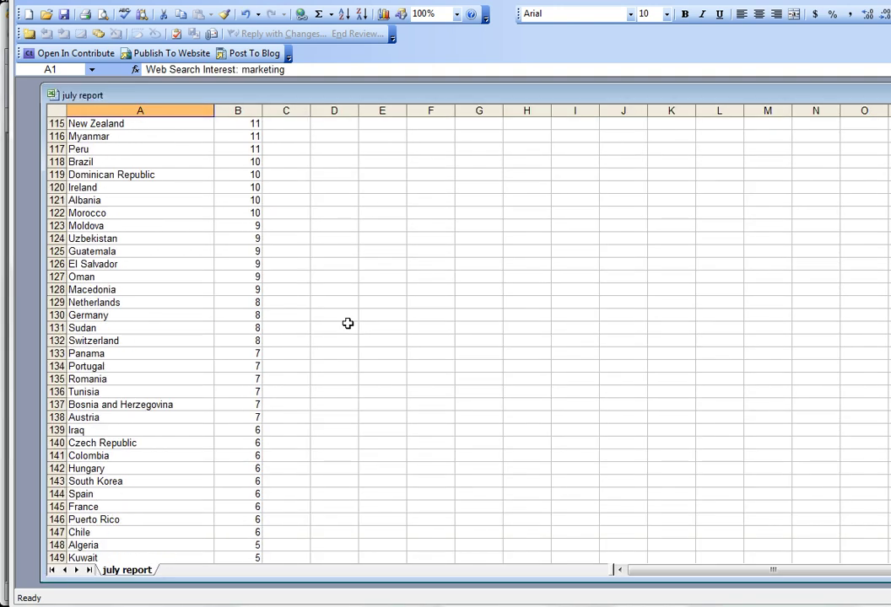
scroll(348, 323, "down", 9)
scroll(347, 323, "down", 10)
scroll(348, 323, "down", 4)
scroll(348, 323, "down", 4)
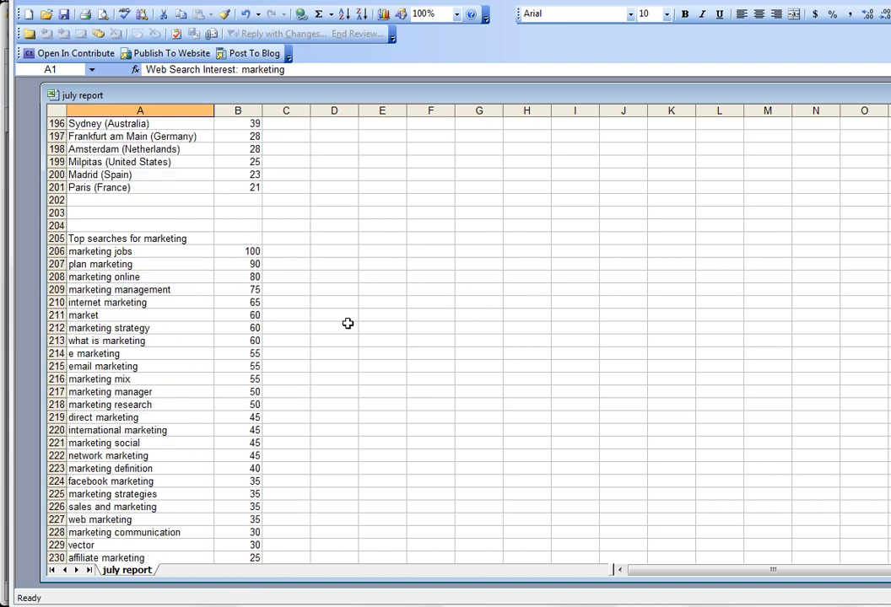
scroll(348, 324, "up", 6)
scroll(348, 323, "down", 7)
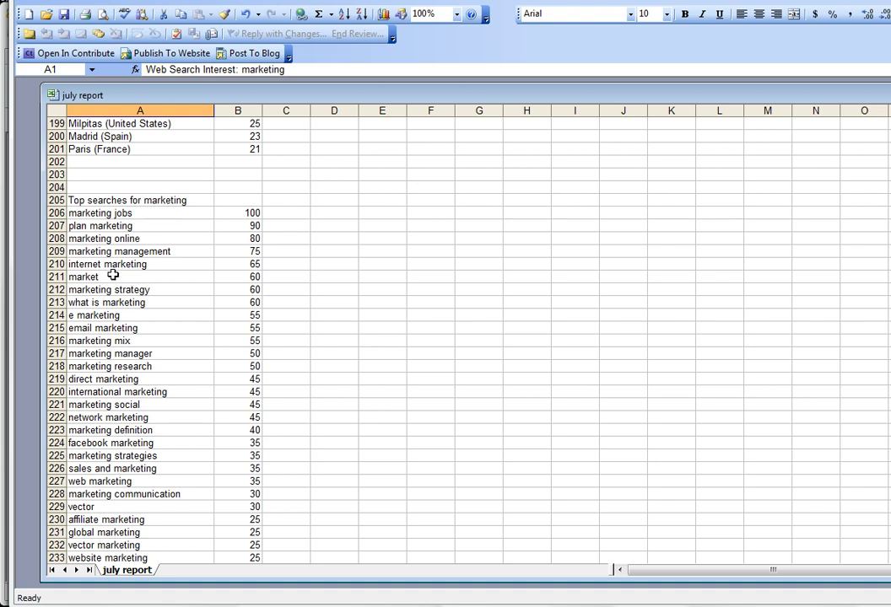
scroll(334, 372, "down", 3)
scroll(334, 372, "down", 3)
scroll(334, 369, "down", 7)
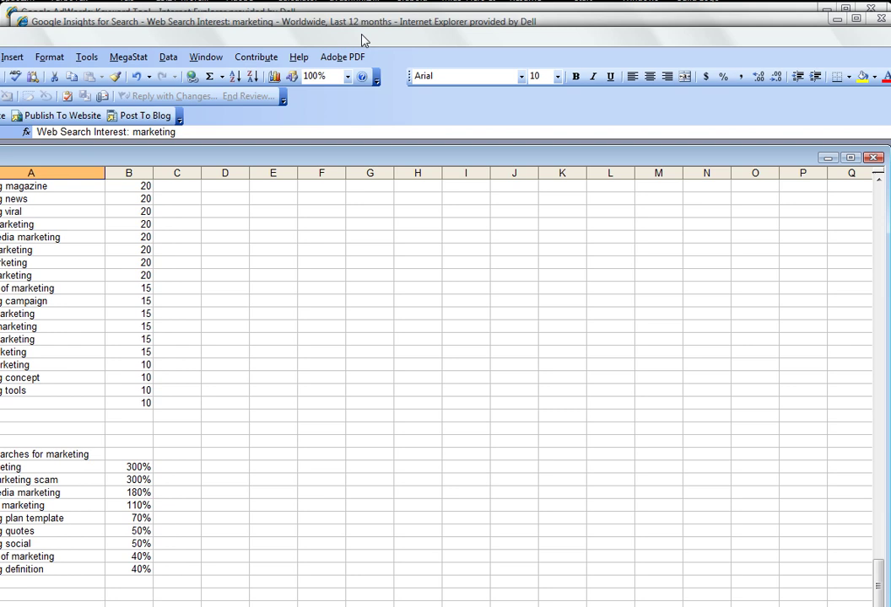
Close Excel, declining to save changes to 'july report.csv'
key("alt+F4")
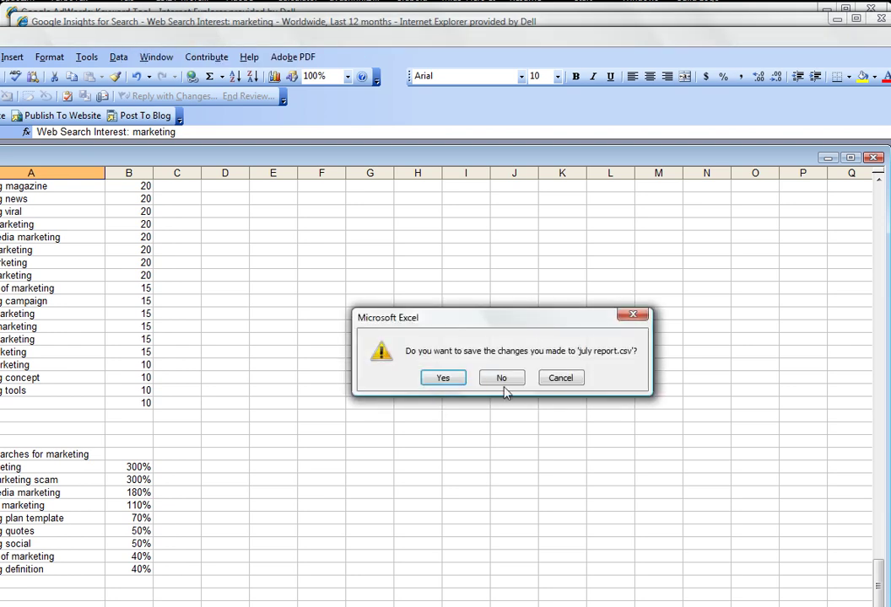
left_click(503, 378)
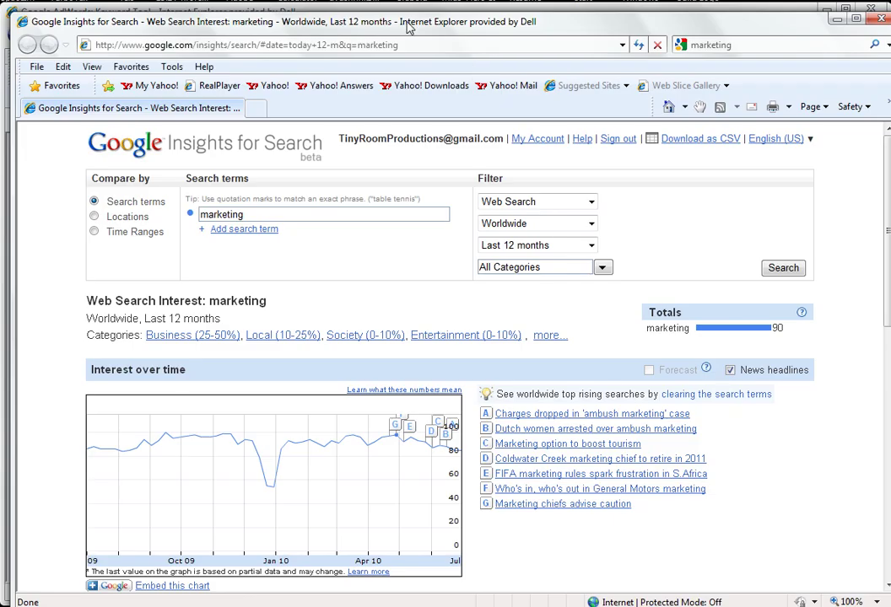